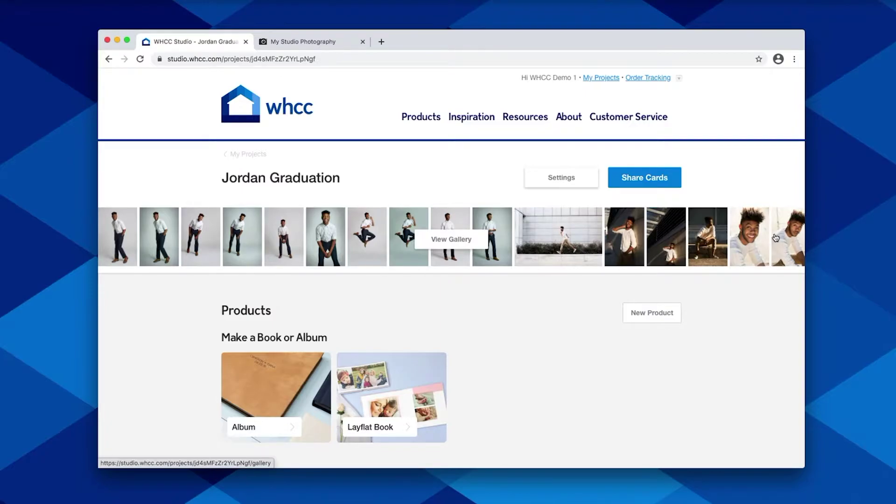
Open the Jordan Graduation project from the projects list
left_click(246, 155)
left_click(670, 167)
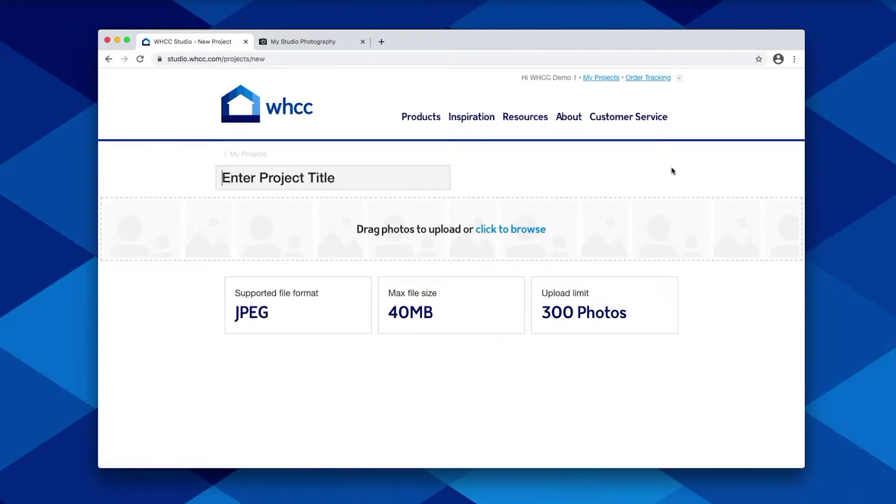
left_click(345, 182)
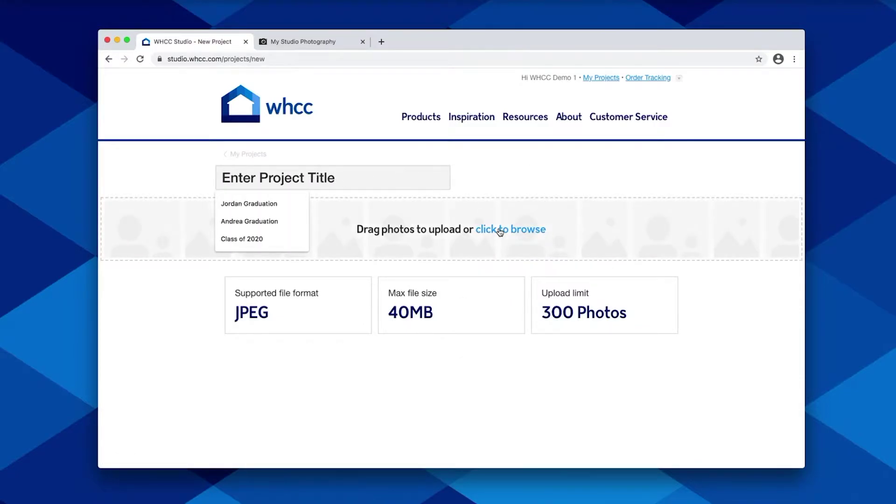
left_click(250, 154)
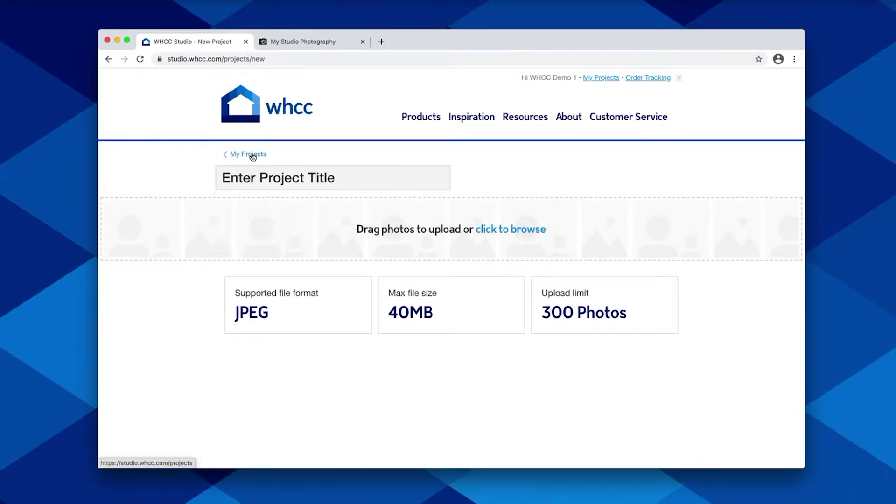
left_click(480, 276)
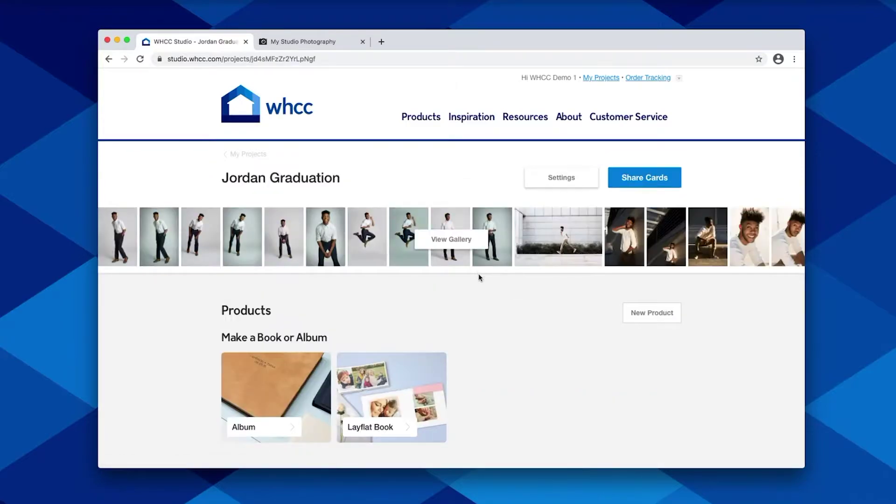
Create a new 10x10 album with five spreads and a black premium leather cover
scroll(514, 305, "down", 5)
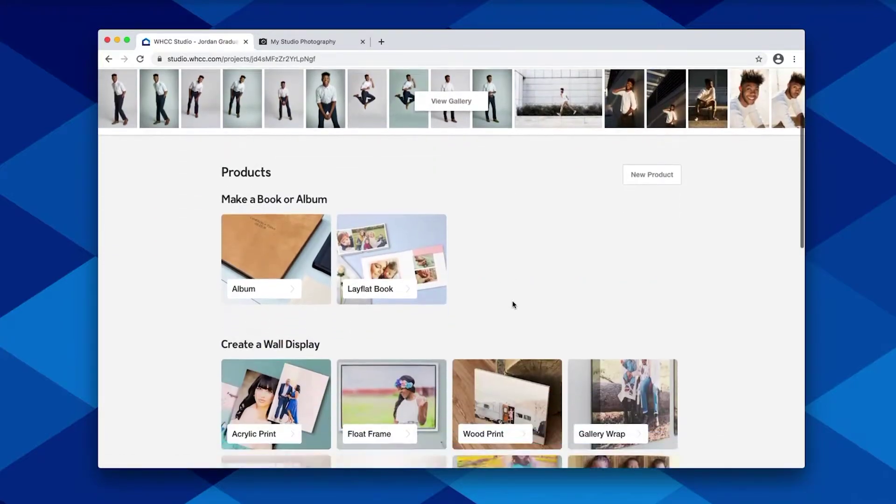
scroll(708, 248, "down", 8)
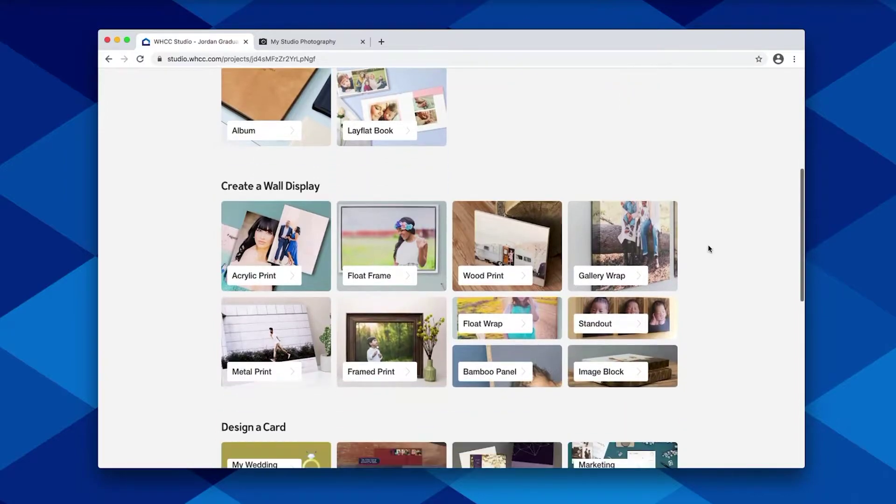
scroll(708, 248, "up", 13)
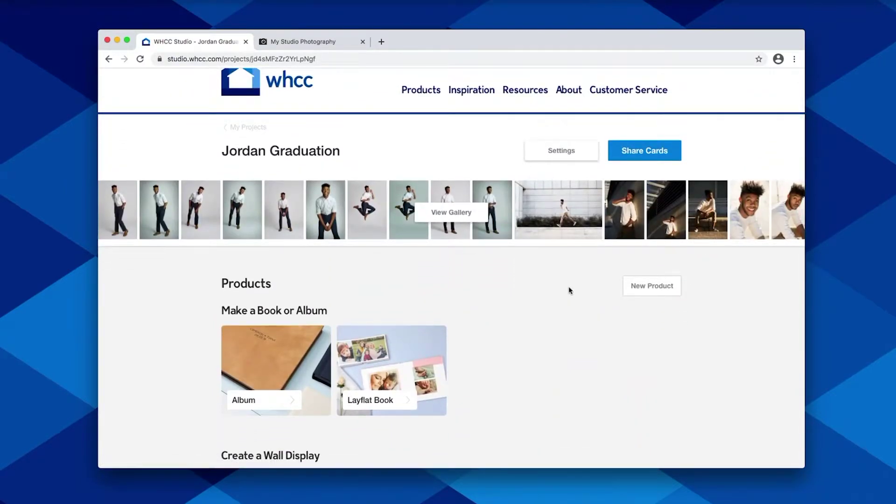
left_click(265, 367)
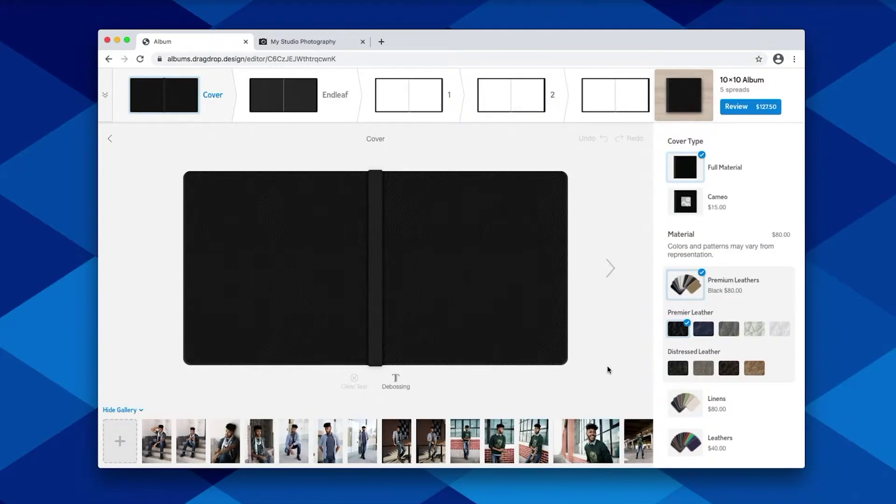
After trying Stone and Navy Linen, make the cover Charcoal Vintage Leather ($87.50)
scroll(718, 370, "down", 2)
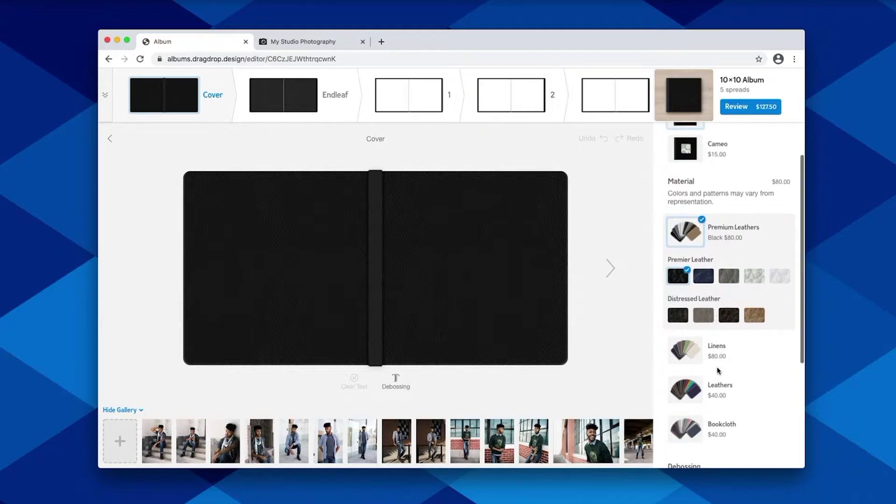
left_click(704, 315)
left_click(728, 355)
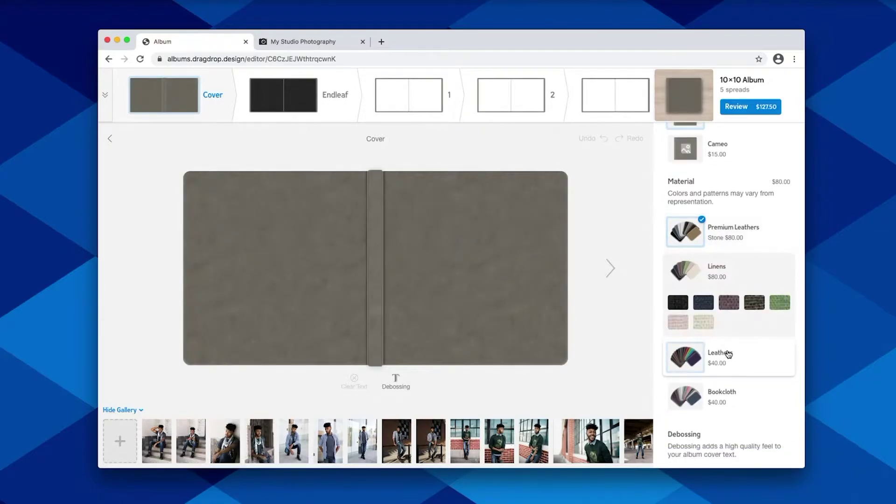
left_click(729, 302)
left_click(705, 304)
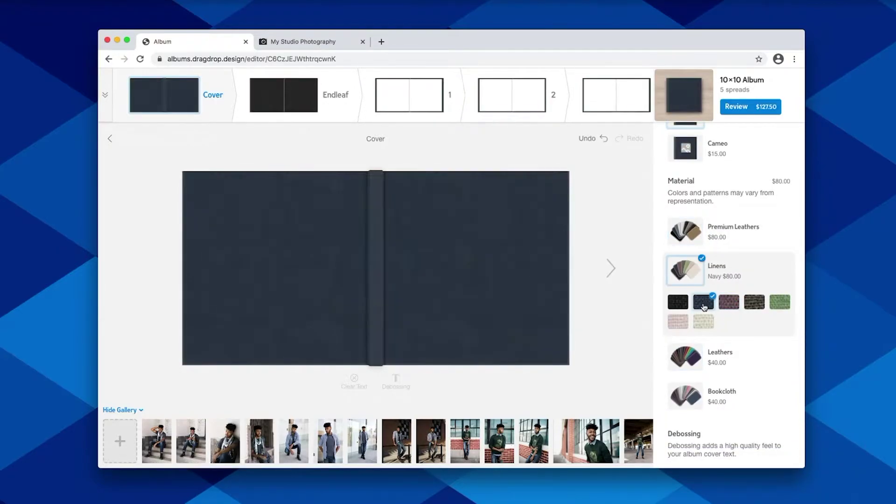
scroll(718, 330, "down", 1)
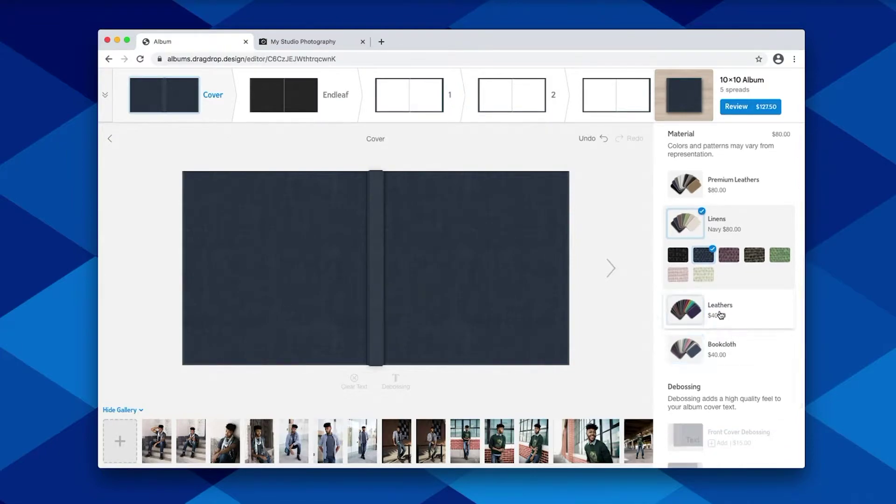
scroll(721, 315, "up", 1)
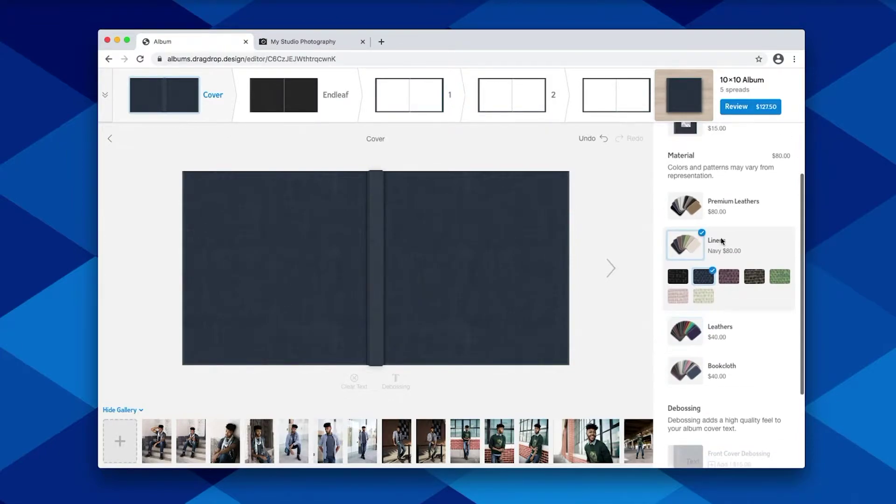
left_click(710, 336)
left_click(729, 328)
left_click(700, 333)
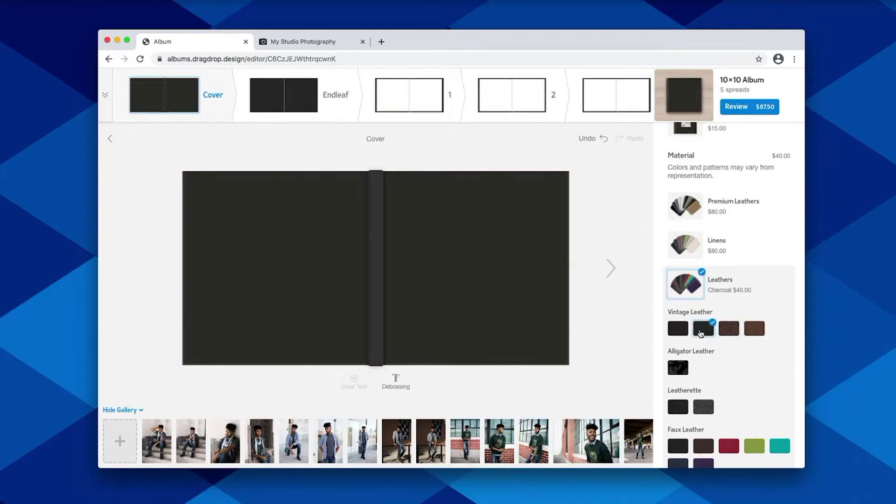
scroll(699, 331, "up", 4)
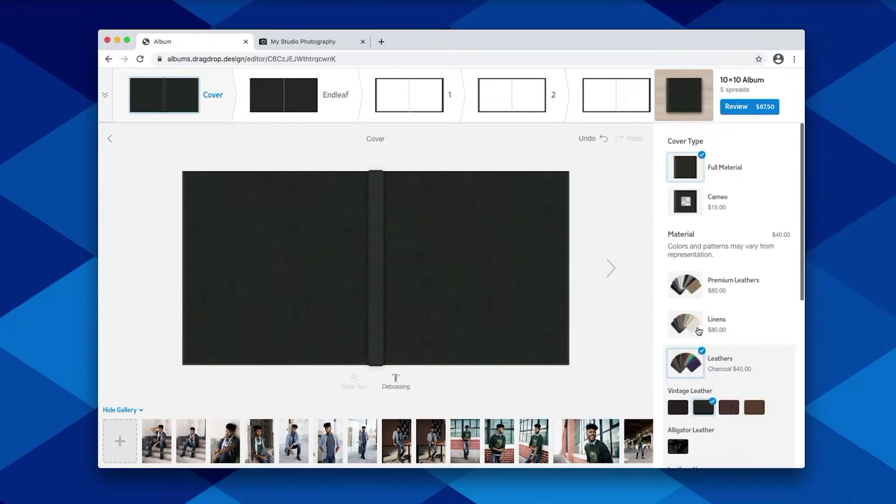
Switch the cover to the Cameo type and add Front Cover Debossing
left_click(719, 211)
scroll(737, 290, "down", 7)
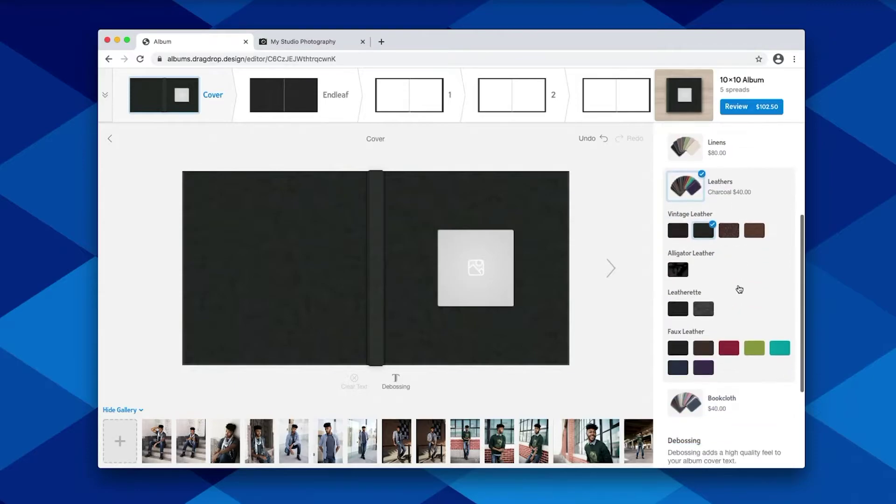
left_click(722, 356)
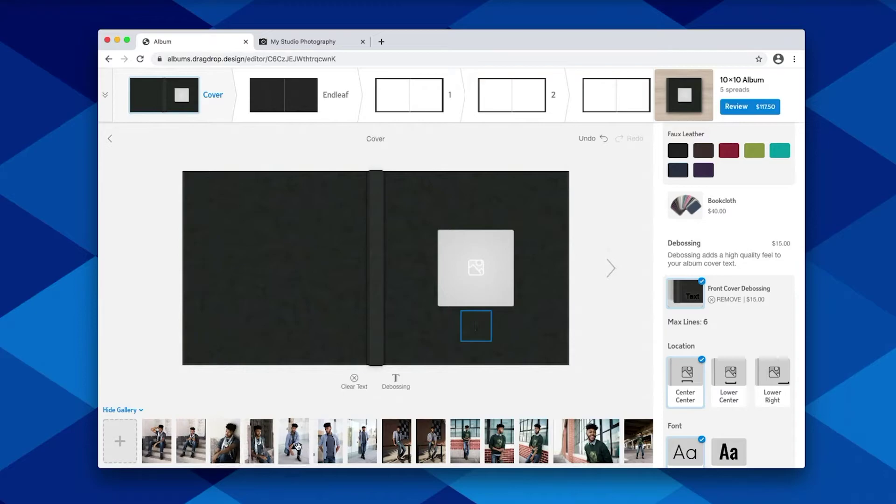
Place the fifth gallery photo, a seated portrait, in the cameo window and accept its crop
left_click_drag(294, 446, 473, 278)
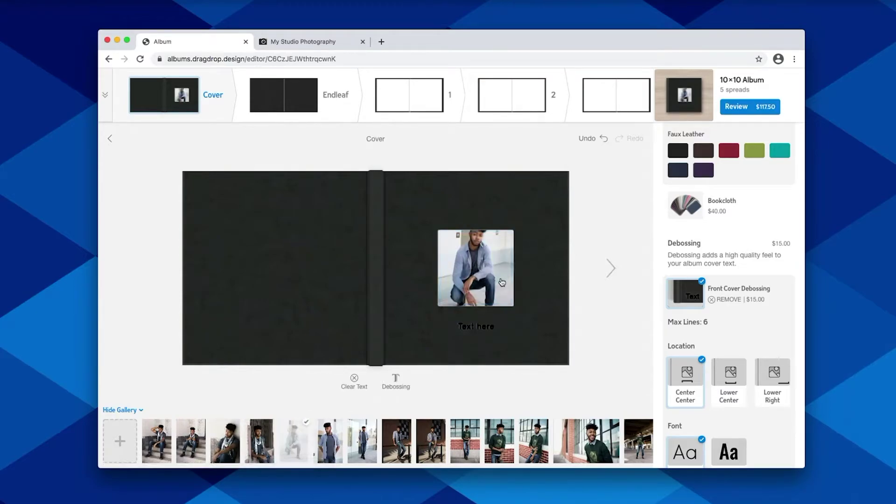
left_click(494, 284)
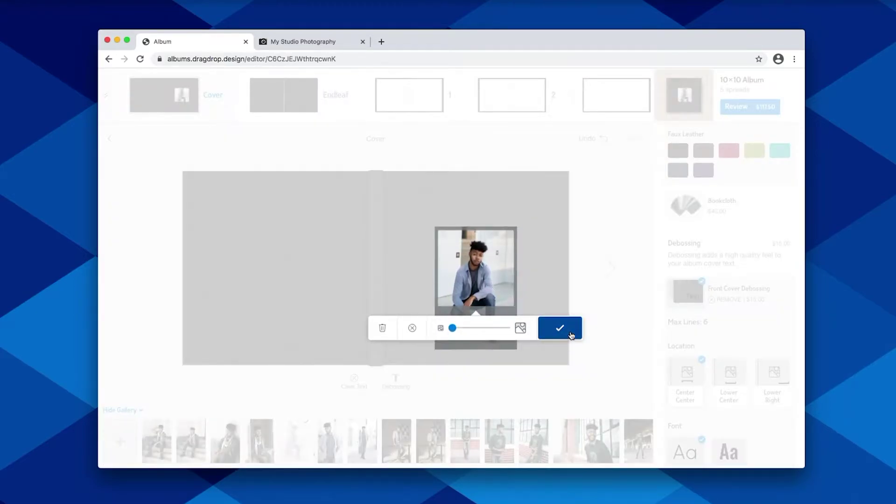
left_click(569, 331)
left_click(484, 330)
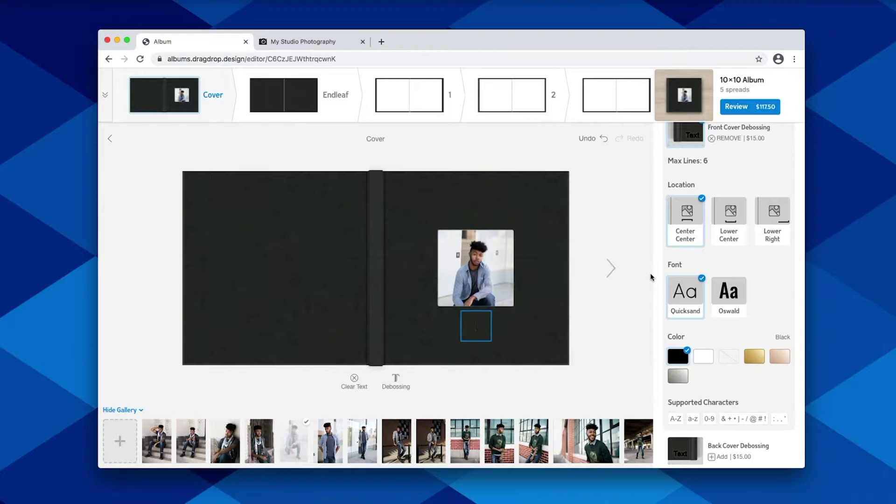
Make the debossed cover text read 'Class of 2020' in Gold
type("Class of 2020")
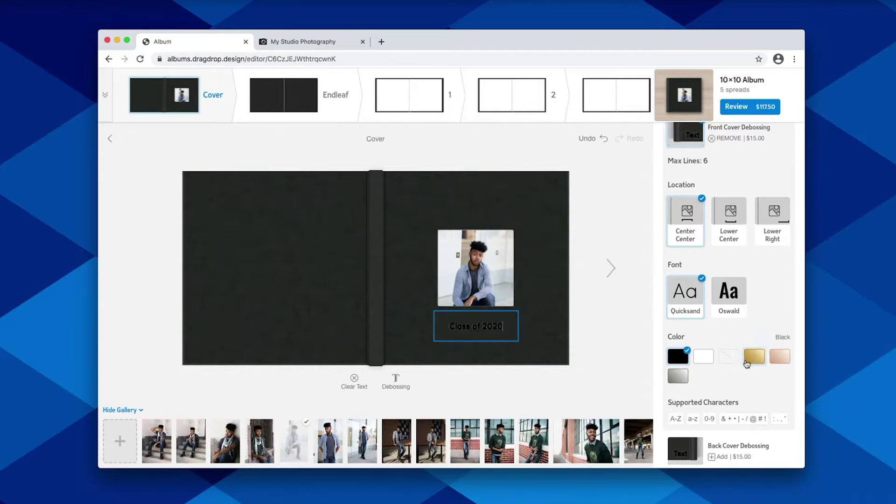
left_click(755, 360)
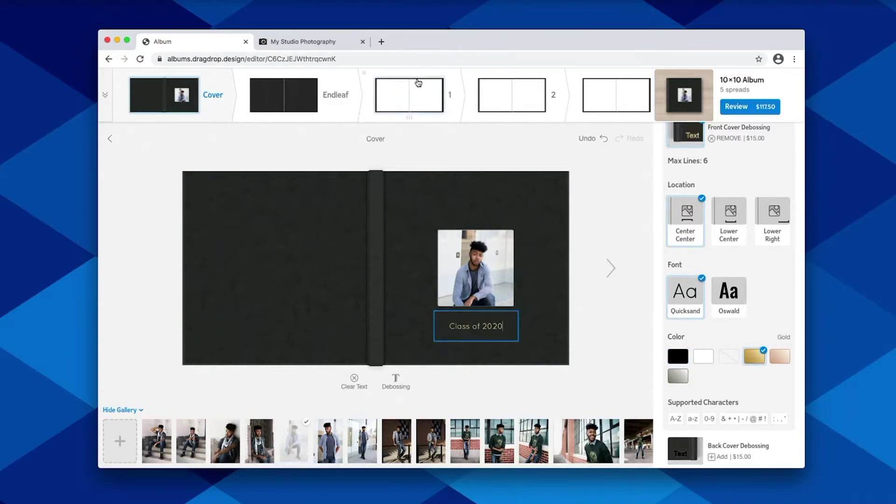
Set the endleaves to Textured White with Thin Black Inserts and add Rounded Corners ($132.50)
left_click(276, 93)
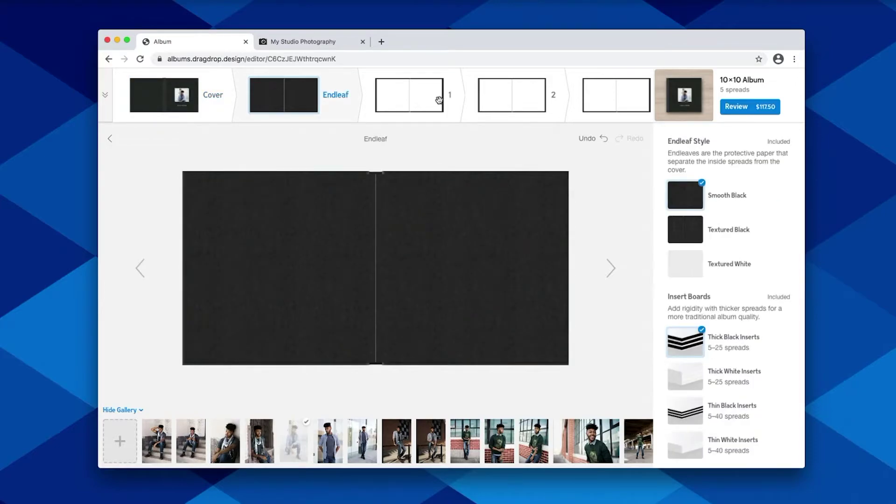
scroll(733, 197, "down", 3)
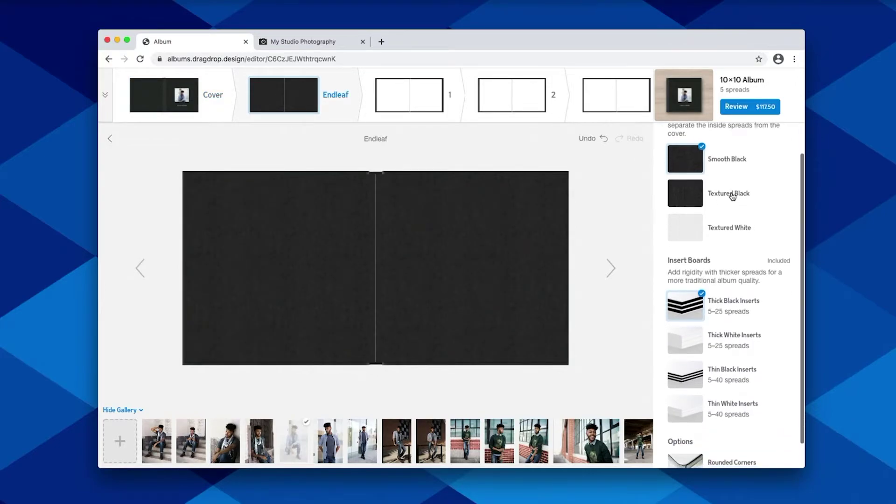
left_click(733, 196)
scroll(733, 215, "down", 1)
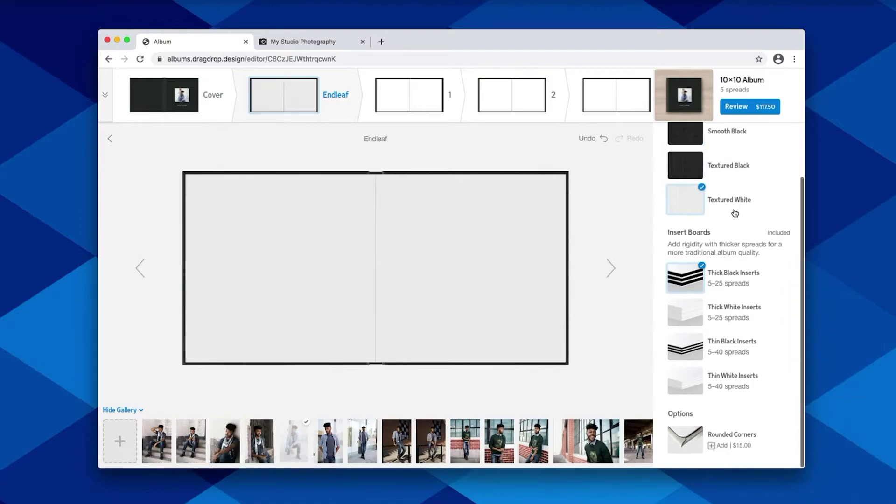
left_click(745, 356)
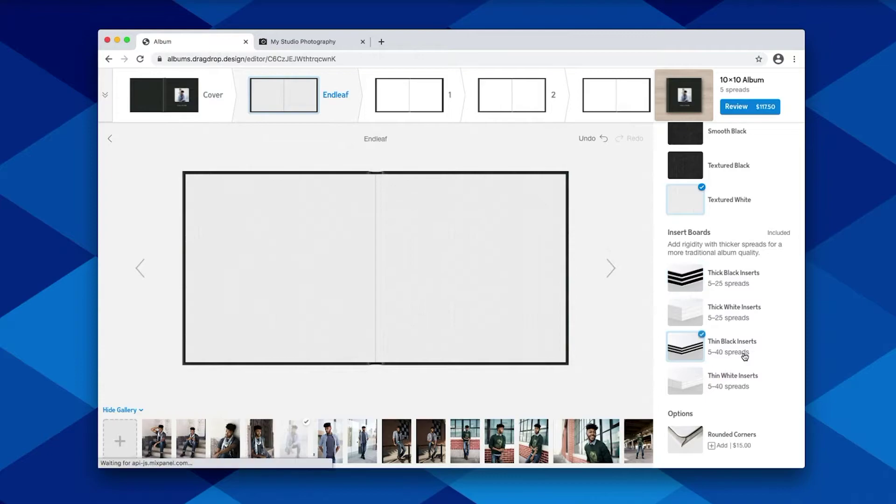
left_click(746, 444)
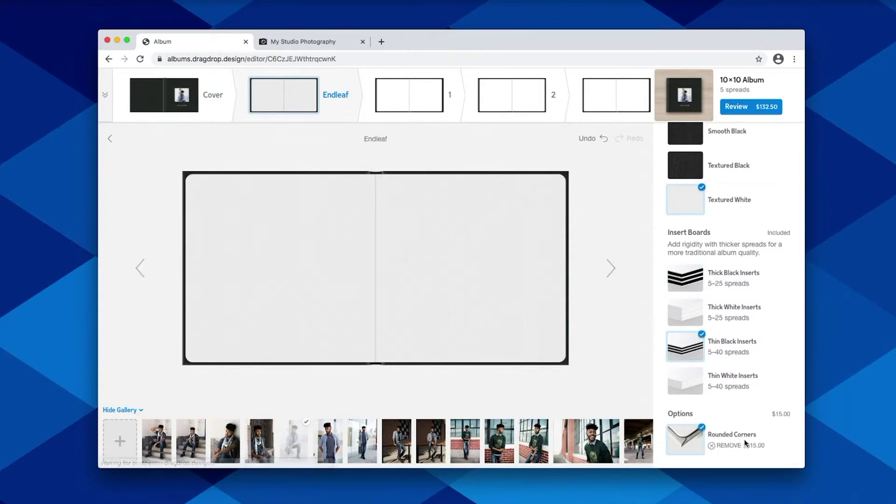
Put three gallery photos on spread 1, shuffled to one tall left photo and two smaller right
left_click(409, 101)
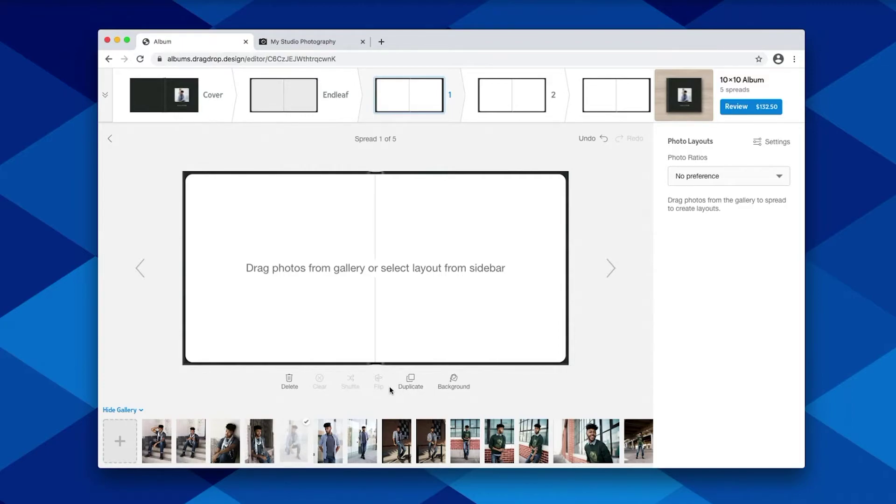
left_click(157, 438)
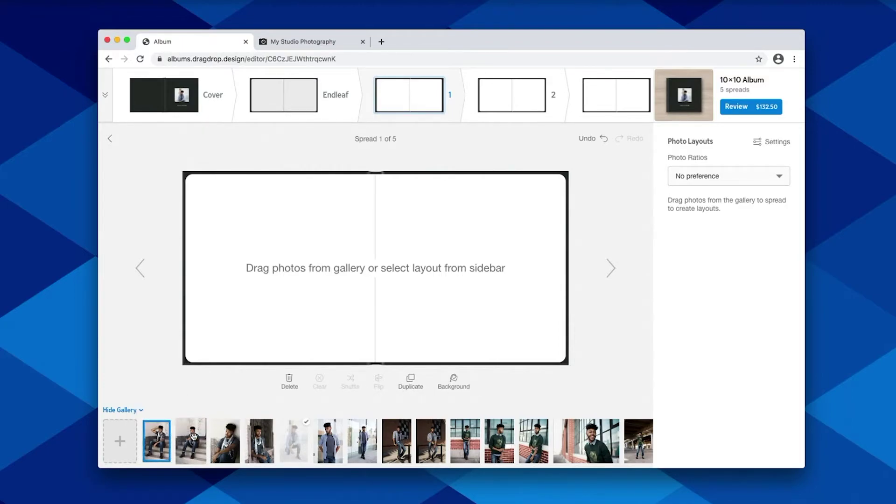
left_click(194, 437, "shift")
left_click(225, 441, "shift")
left_click_drag(225, 441, 342, 342)
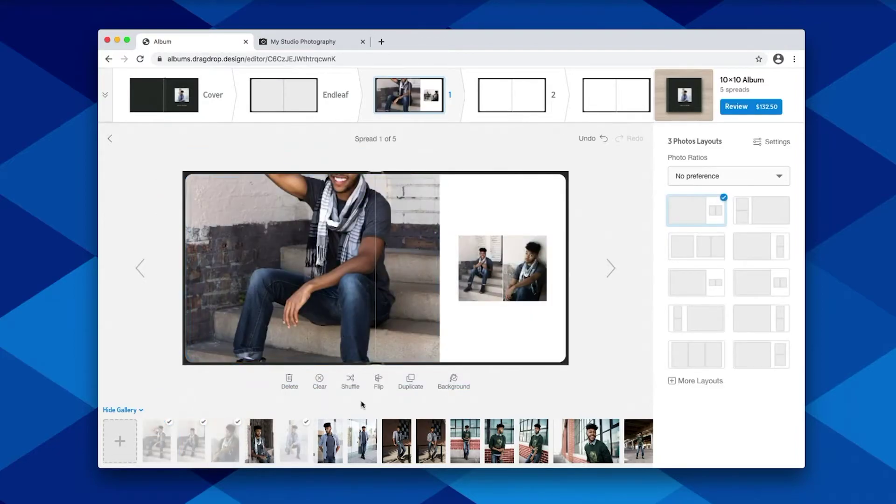
left_click(351, 386)
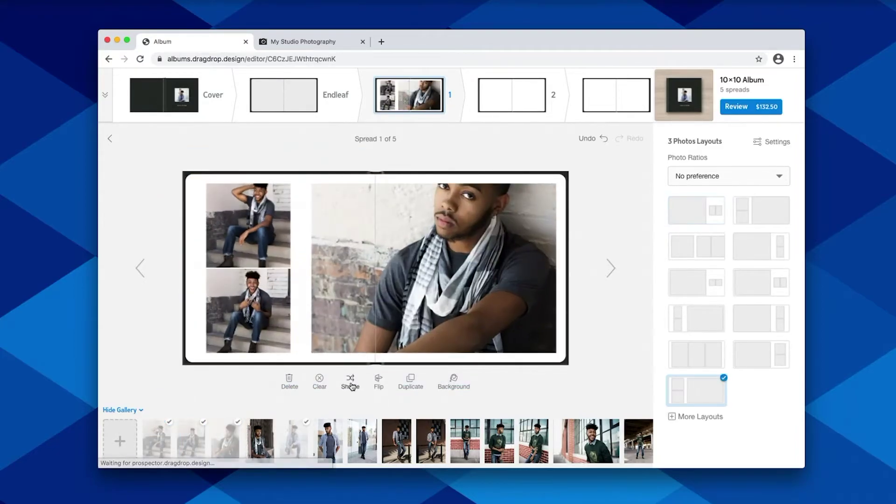
left_click(351, 386)
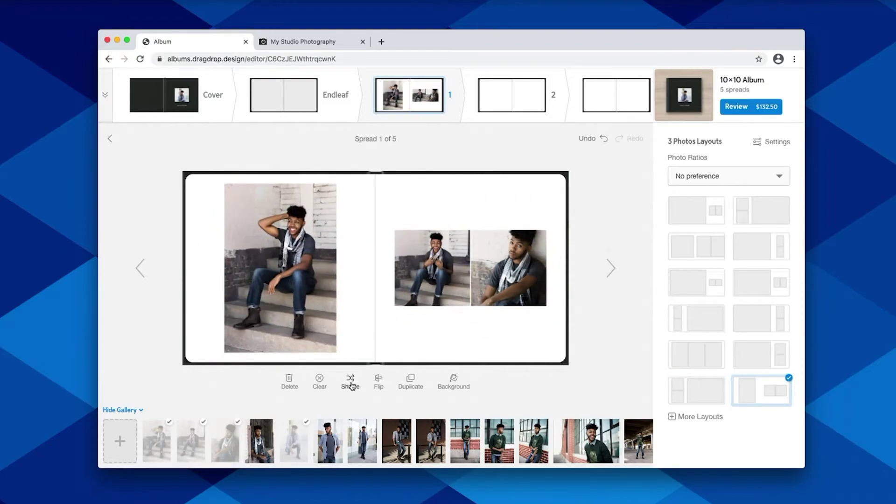
left_click(542, 98)
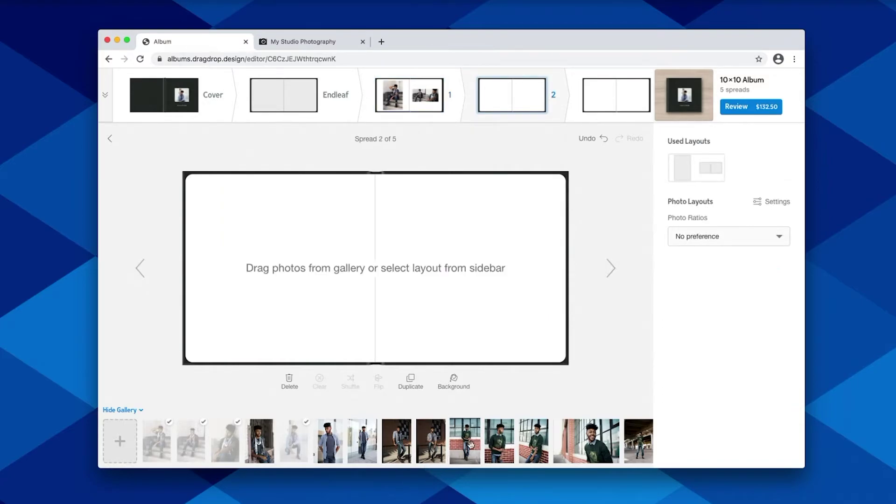
Place two green-sweater photos on spread 2 as two equal photos
left_click(499, 443)
left_click(536, 446, "shift")
left_click_drag(536, 448, 390, 314)
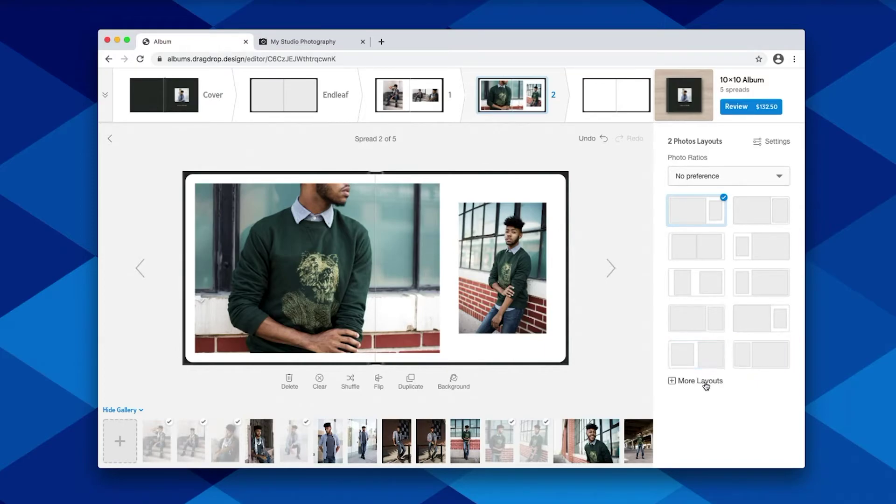
left_click(350, 382)
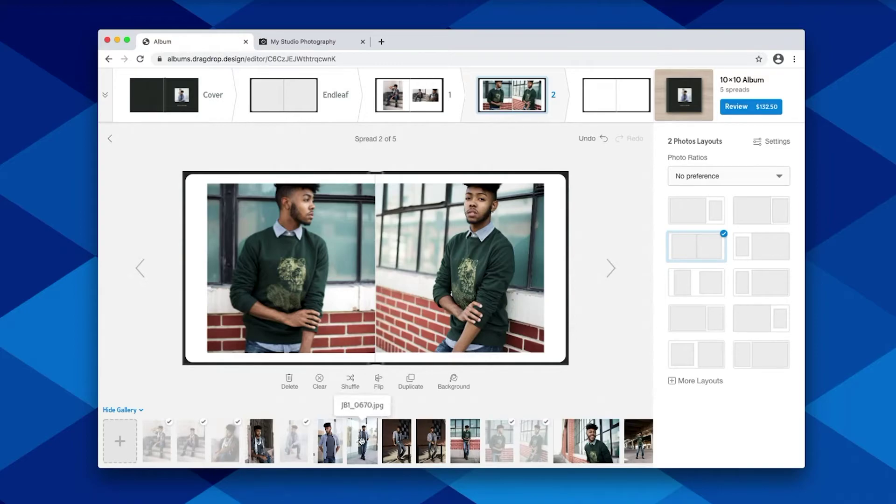
Add JB1_0670.jpg to spread 2 and apply the two-left, one-right layout
left_click_drag(362, 441, 545, 344)
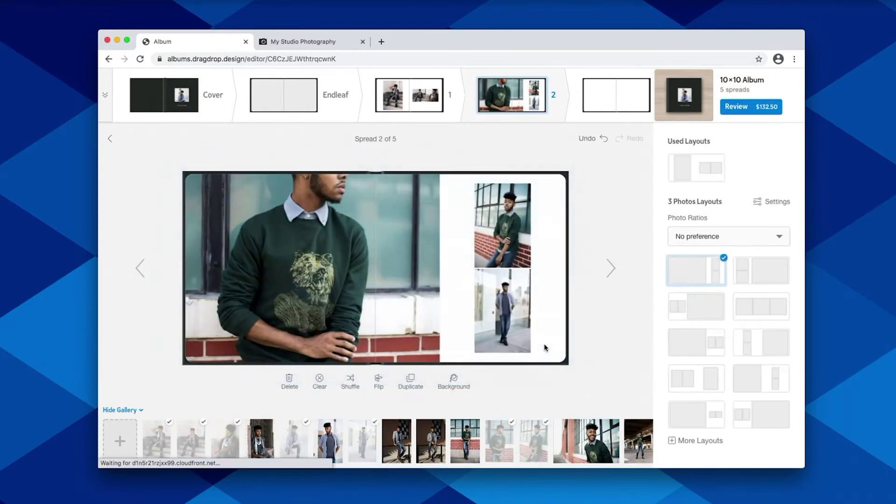
left_click(351, 382)
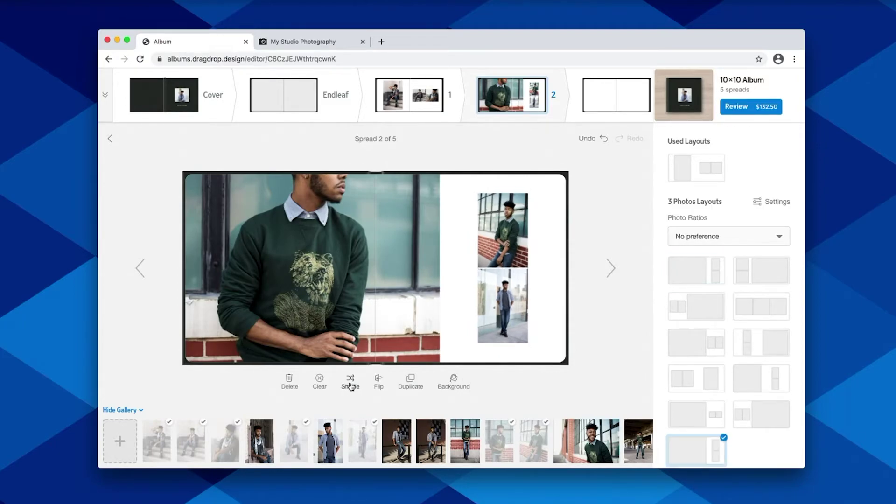
left_click(351, 382)
left_click(350, 382)
left_click(350, 382)
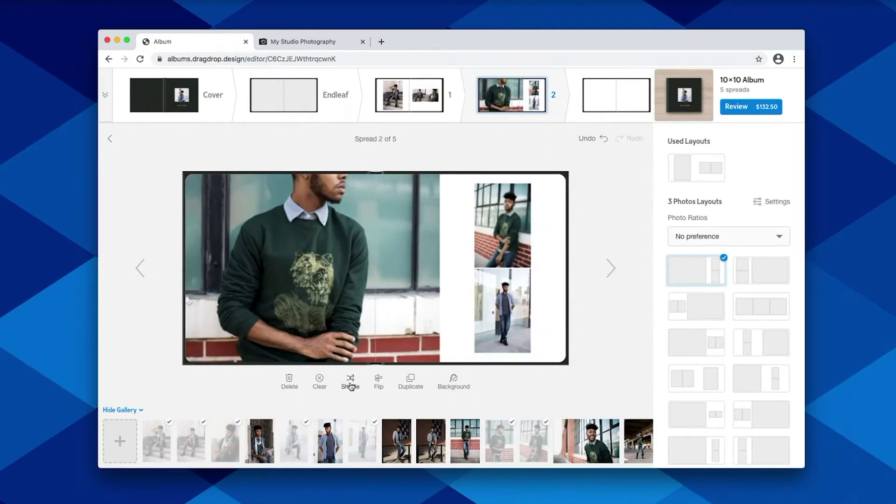
left_click(351, 382)
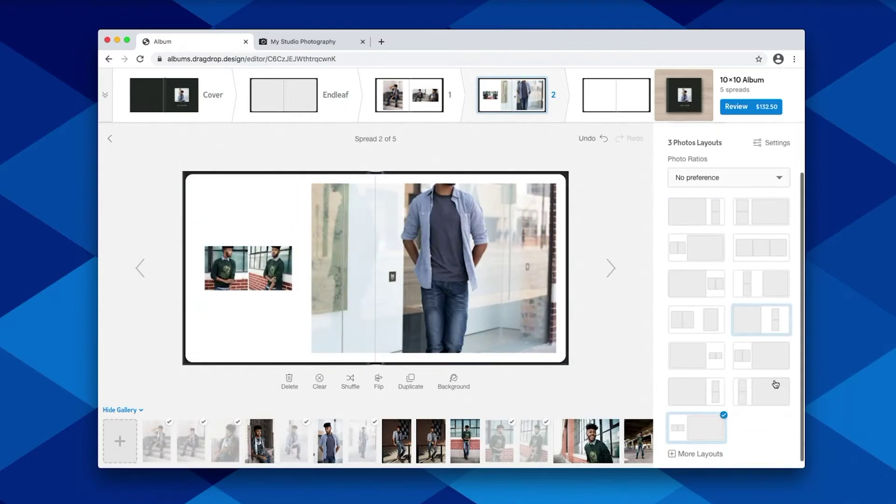
scroll(776, 382, "down", 1)
left_click(707, 317)
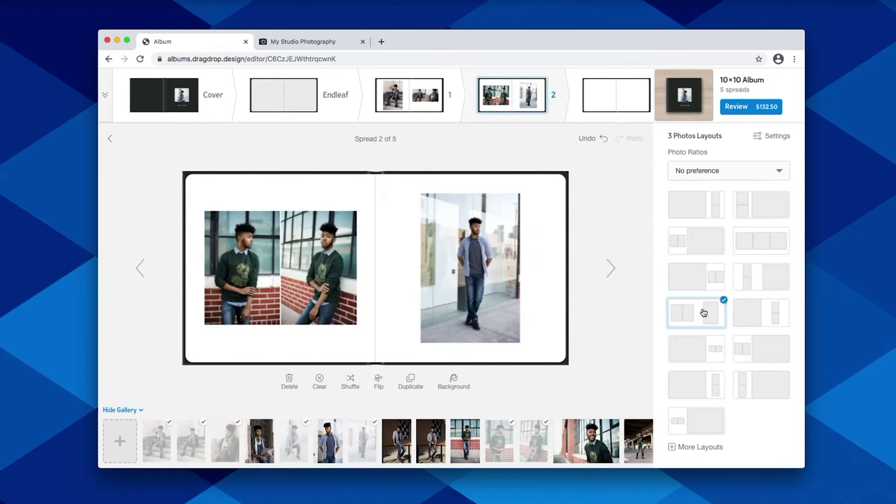
Put the smiling photo on spread 3's right page with a black right and white left background
left_click(622, 108)
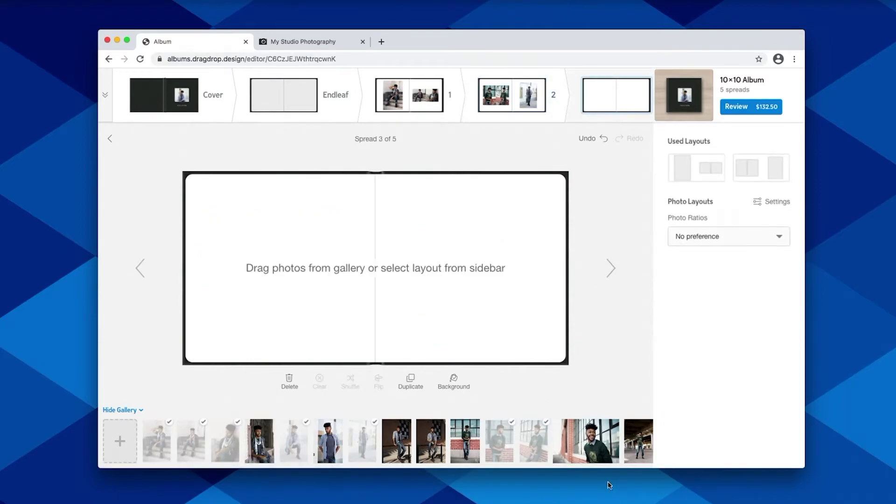
left_click_drag(586, 441, 458, 306)
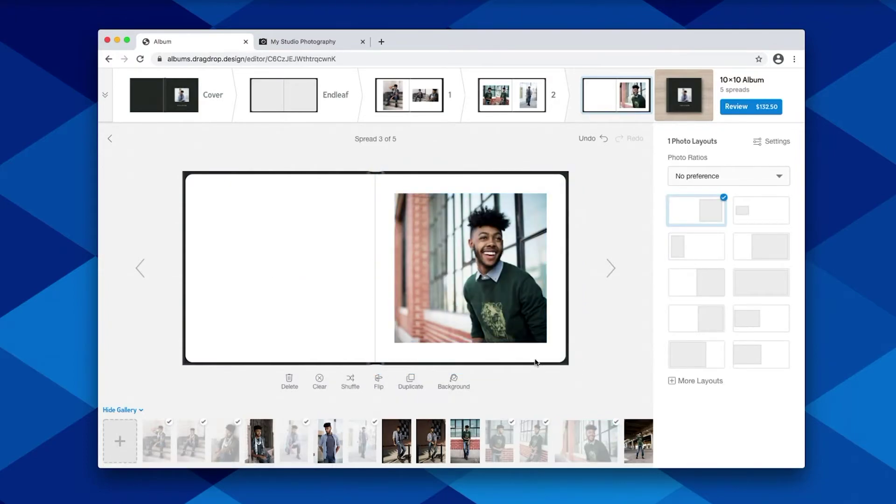
left_click(454, 380)
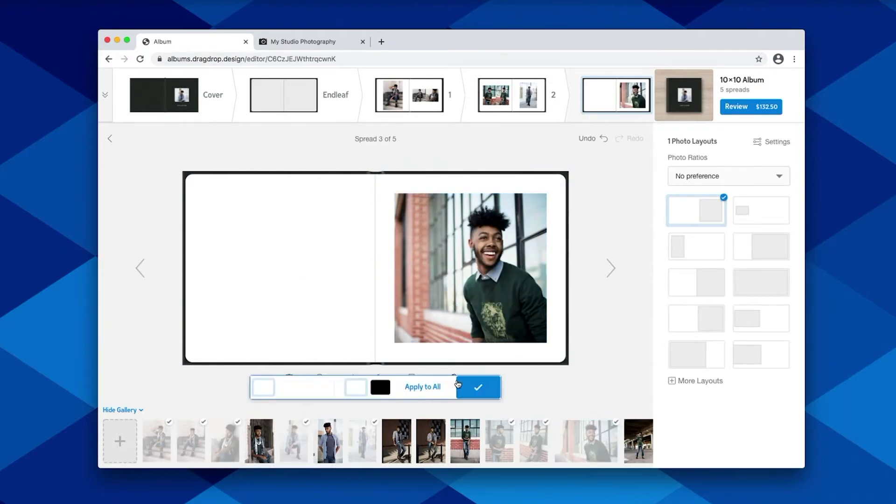
left_click(381, 381)
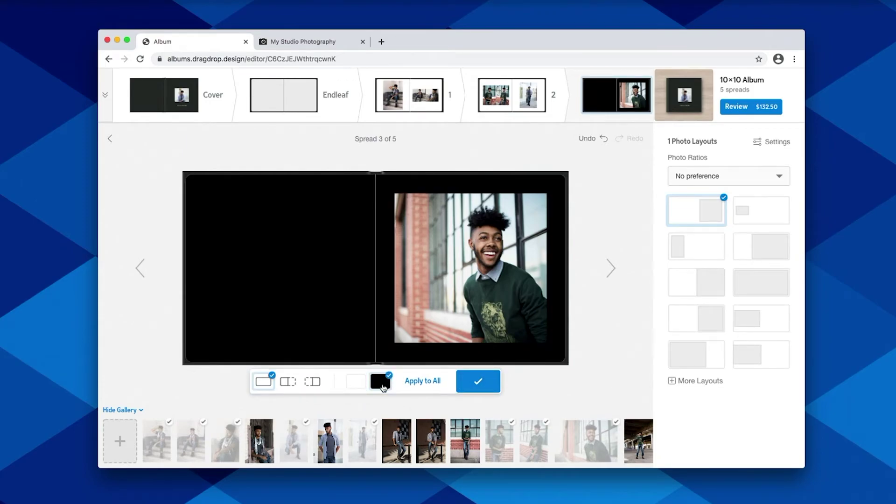
left_click(288, 382)
left_click(356, 382)
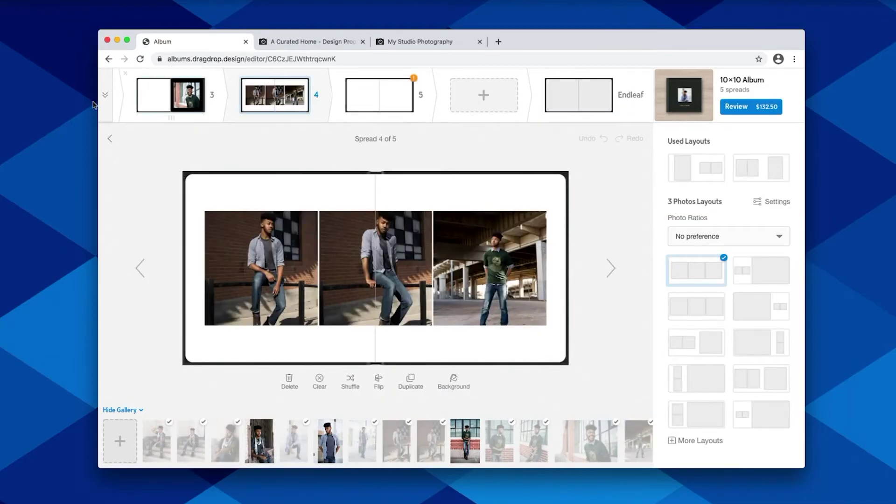
In the spread grid, place the walking photo full-bleed on spread 5
left_click(107, 96)
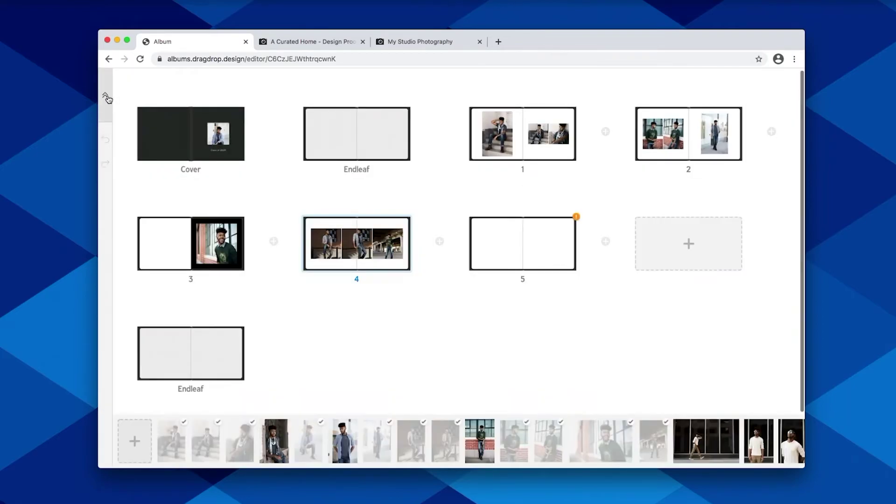
mouse_move(720, 146)
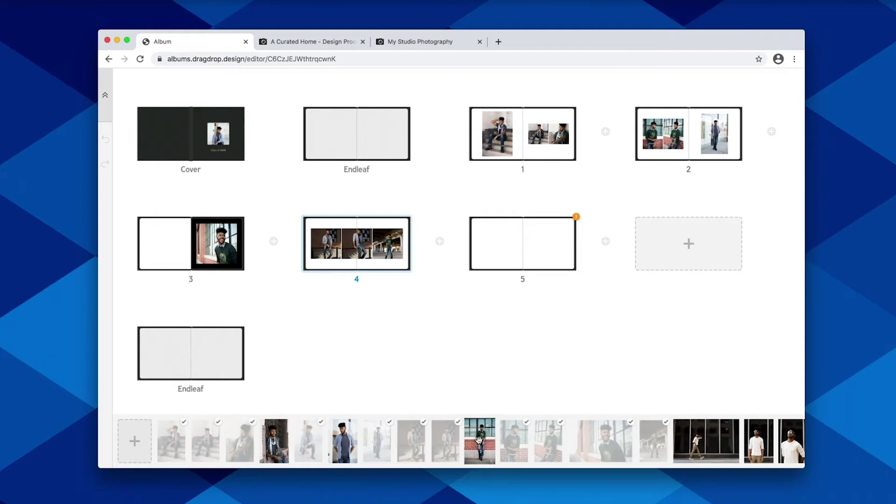
left_click_drag(715, 446, 574, 262)
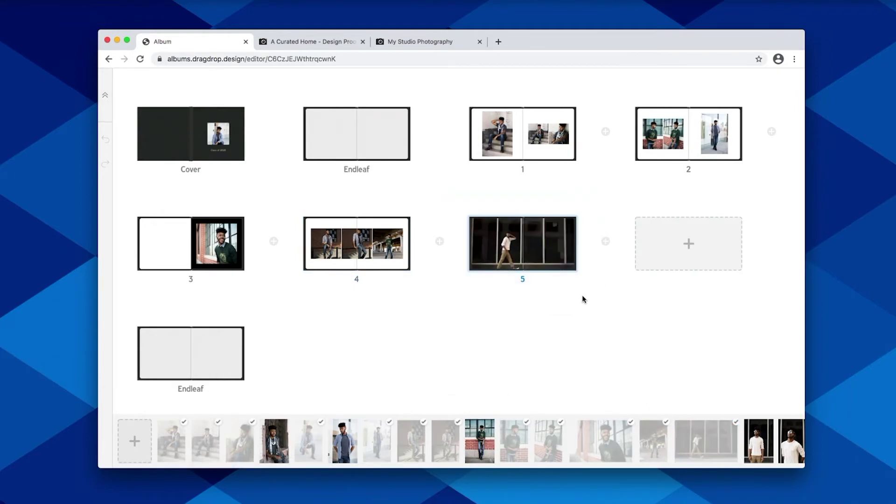
Add a sixth spread with the white-shirt photos, shuffled to a large photo on the right
left_click(689, 261)
scroll(743, 435, "right", 3)
left_click_drag(743, 435, 747, 260)
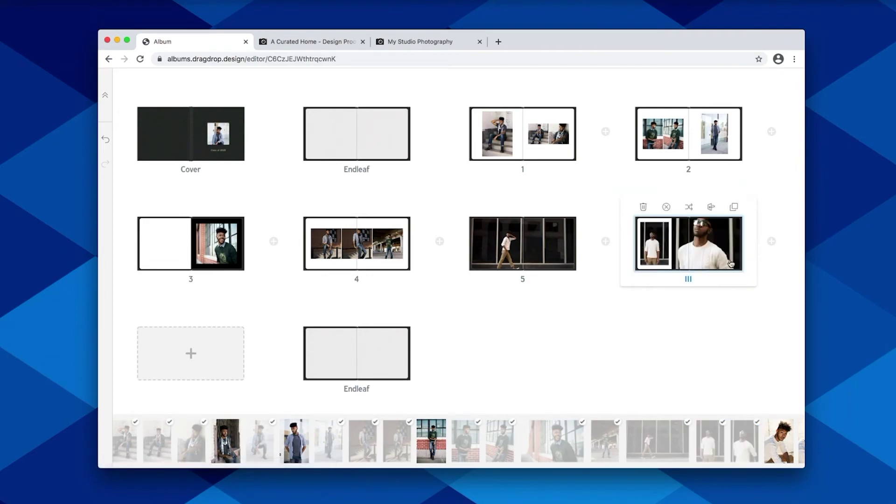
left_click(690, 208)
left_click(690, 210)
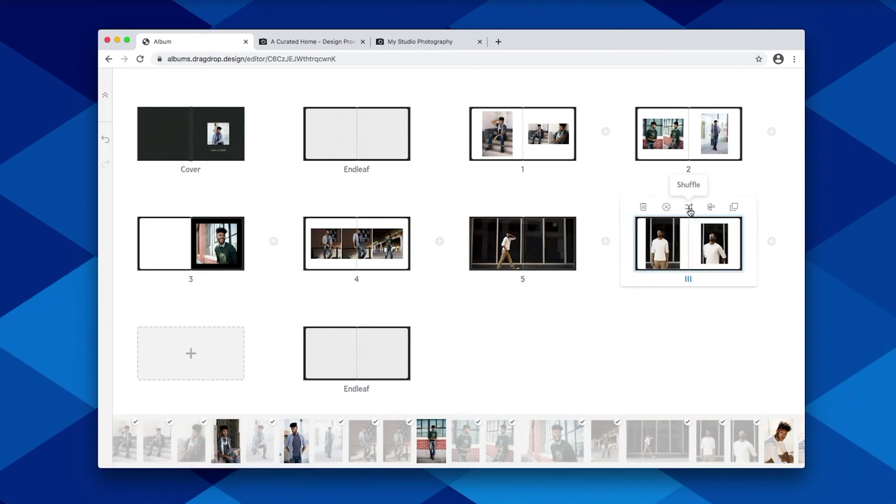
left_click(691, 210)
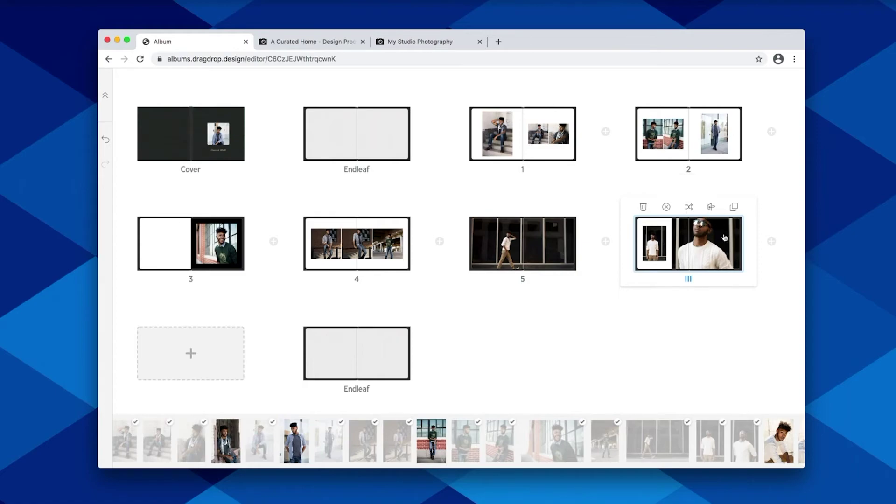
Reorder the spreads so the stairs spread is fourth, then open spread 4
left_click_drag(678, 241, 427, 250)
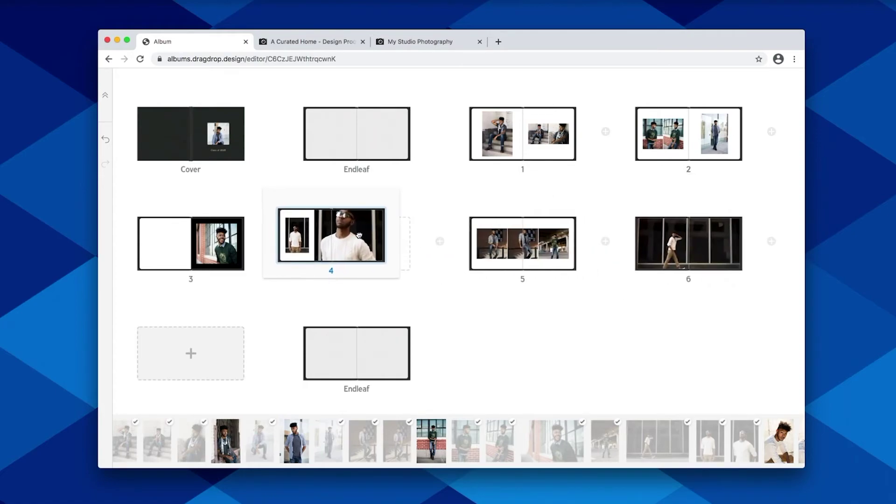
left_click_drag(543, 135, 355, 240)
mouse_move(553, 249)
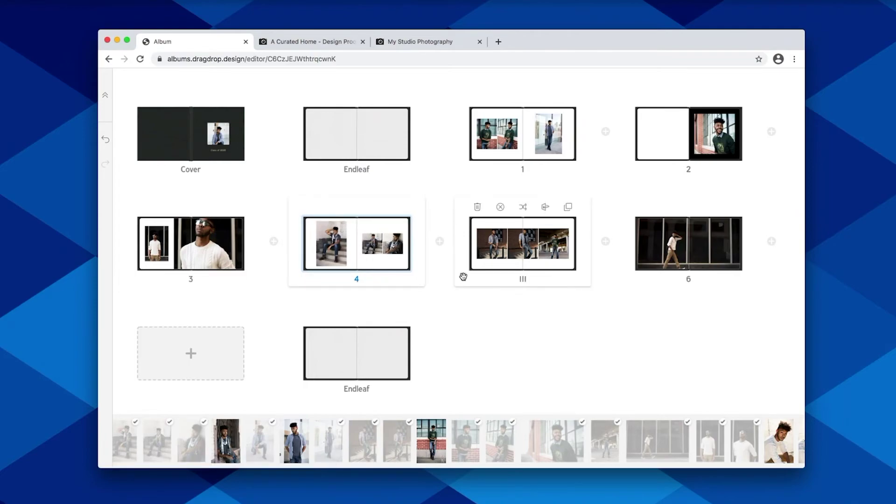
left_click(106, 97)
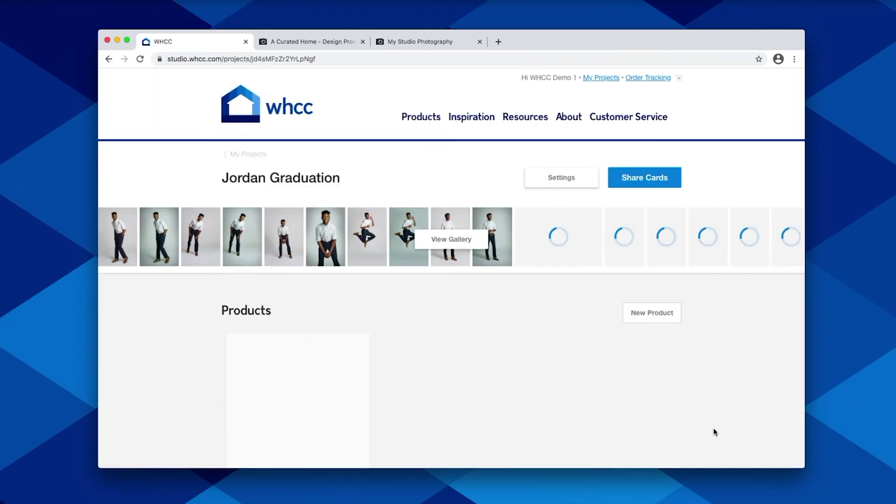
Open the preview of the saved Class of 2020 album in the graduation project
scroll(714, 428, "down", 5)
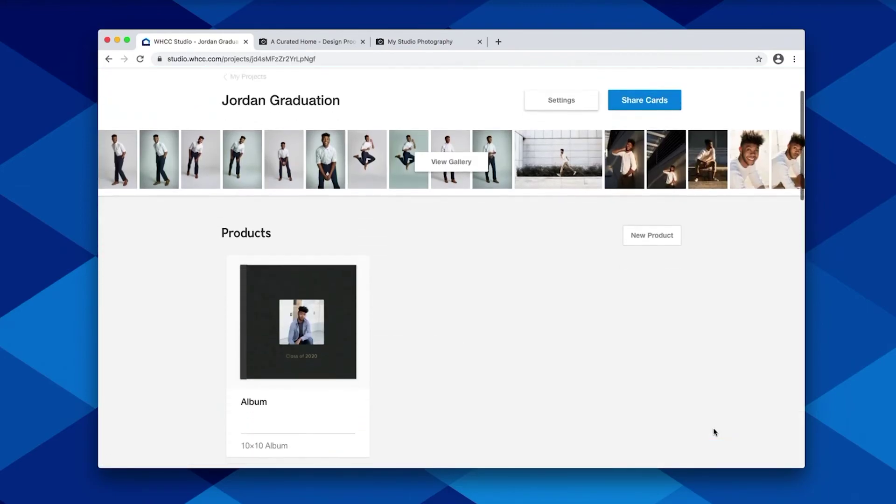
mouse_move(351, 330)
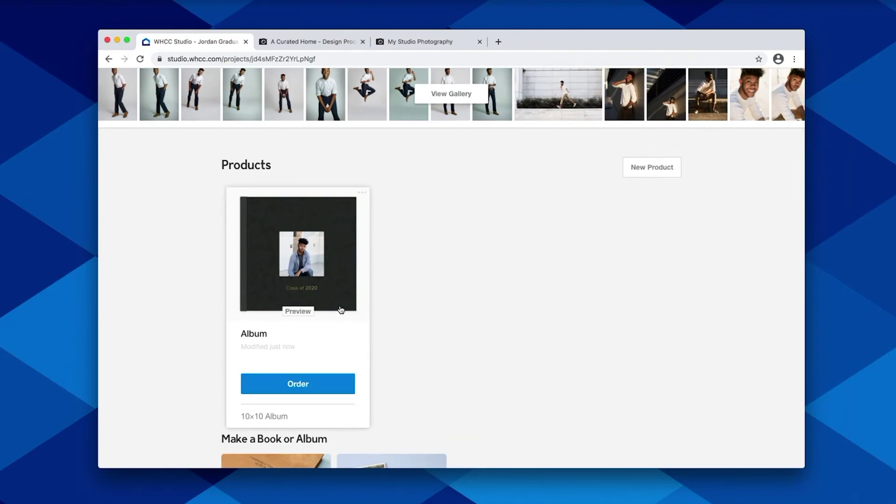
left_click(341, 310)
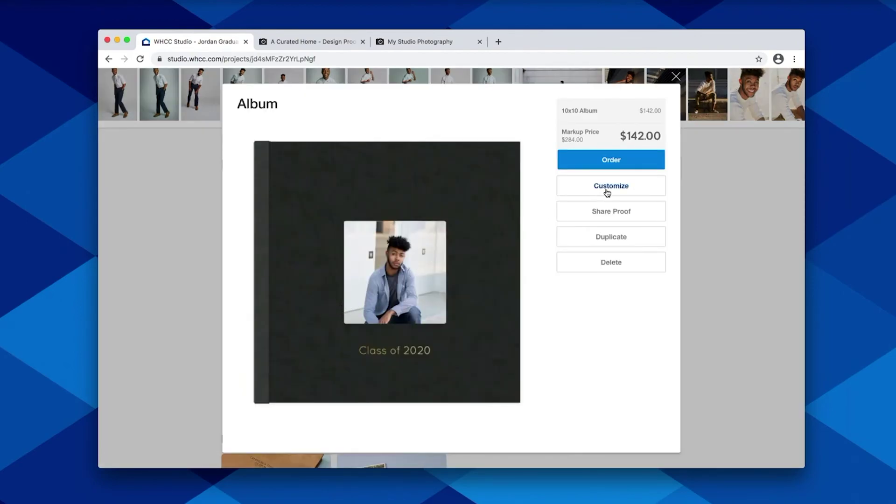
Open the shareable album proof in A Curated Home and scroll through the Class of 2020 cover and spreads
left_click(617, 213)
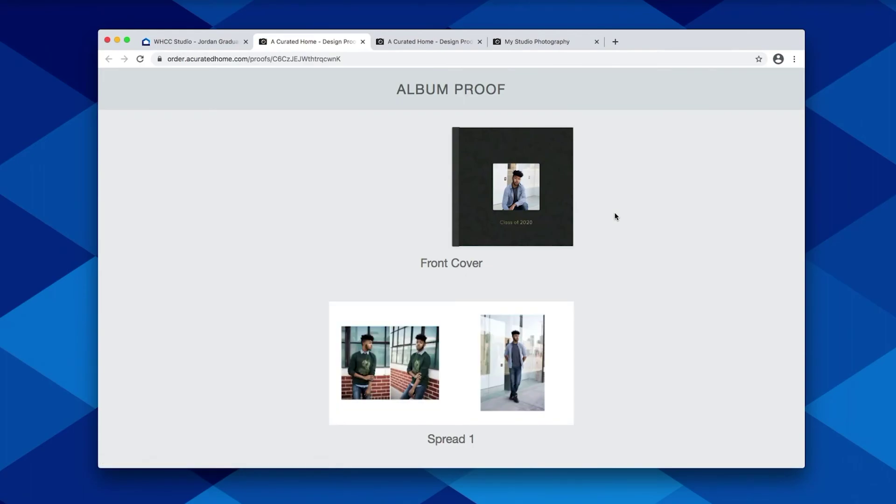
scroll(615, 216, "down", 10)
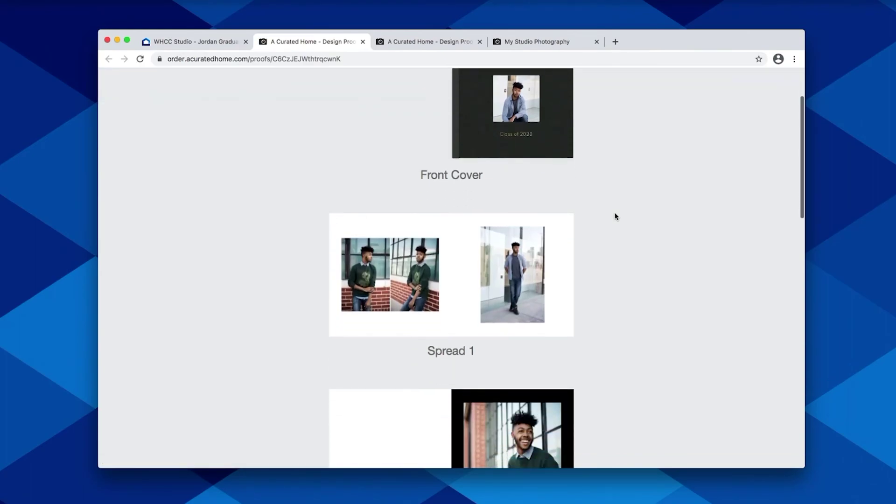
scroll(616, 216, "up", 10)
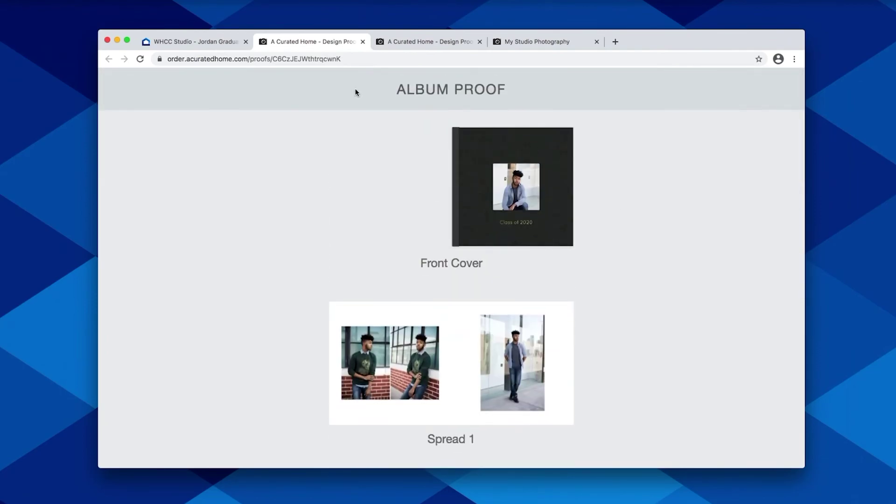
left_click(207, 46)
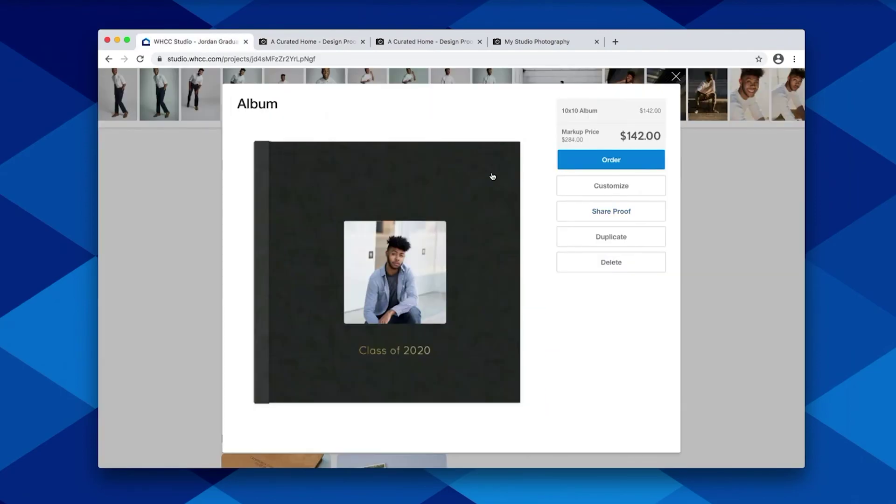